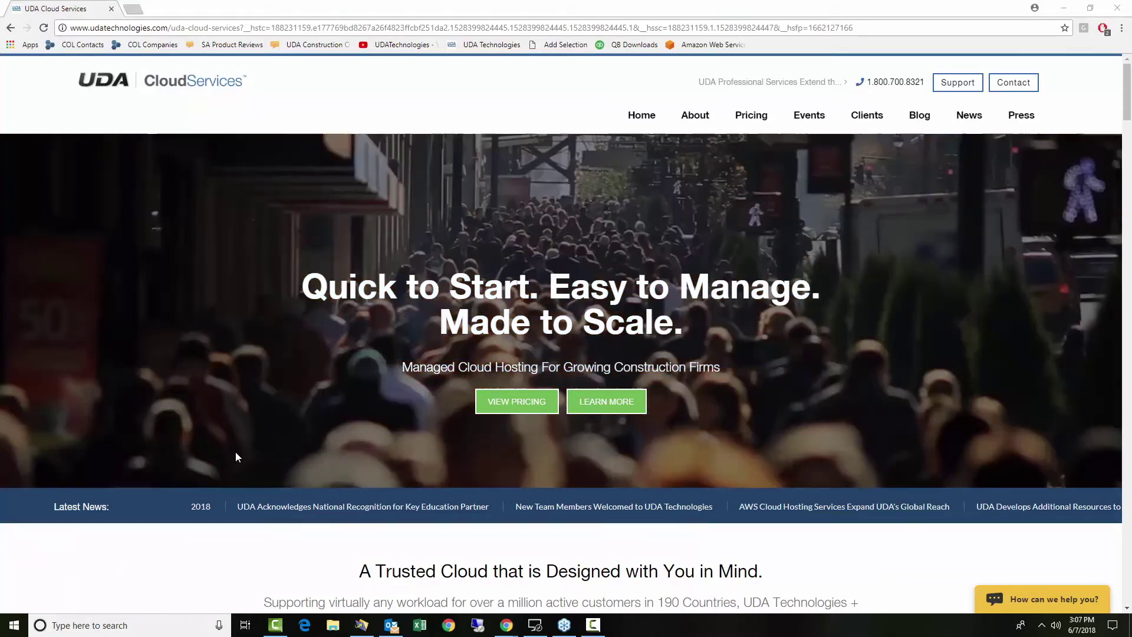
Look through the UDA Cloud Services home page, including the feature overview and the world map of server regions
scroll(521, 345, down, 7)
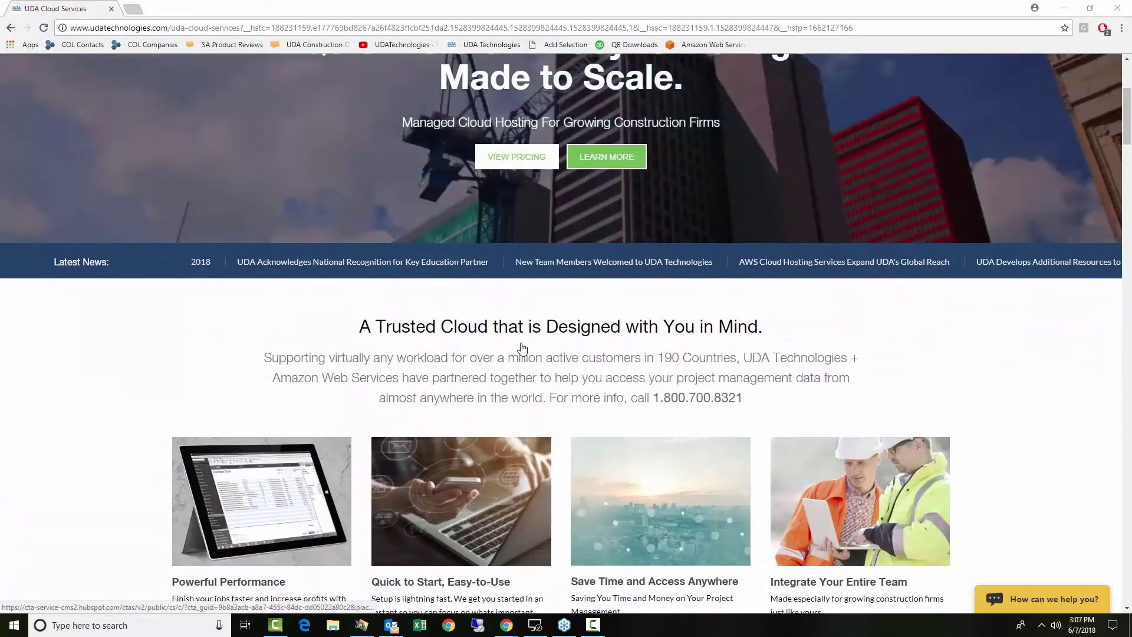
scroll(521, 349, down, 12)
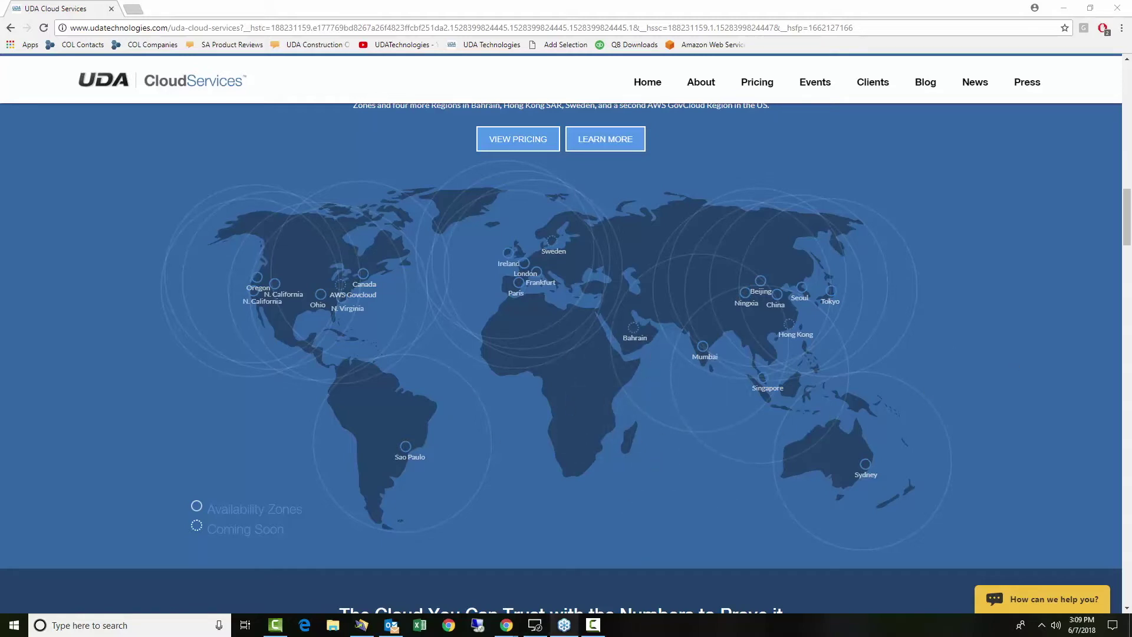
scroll(674, 401, up, 2)
scroll(677, 401, up, 15)
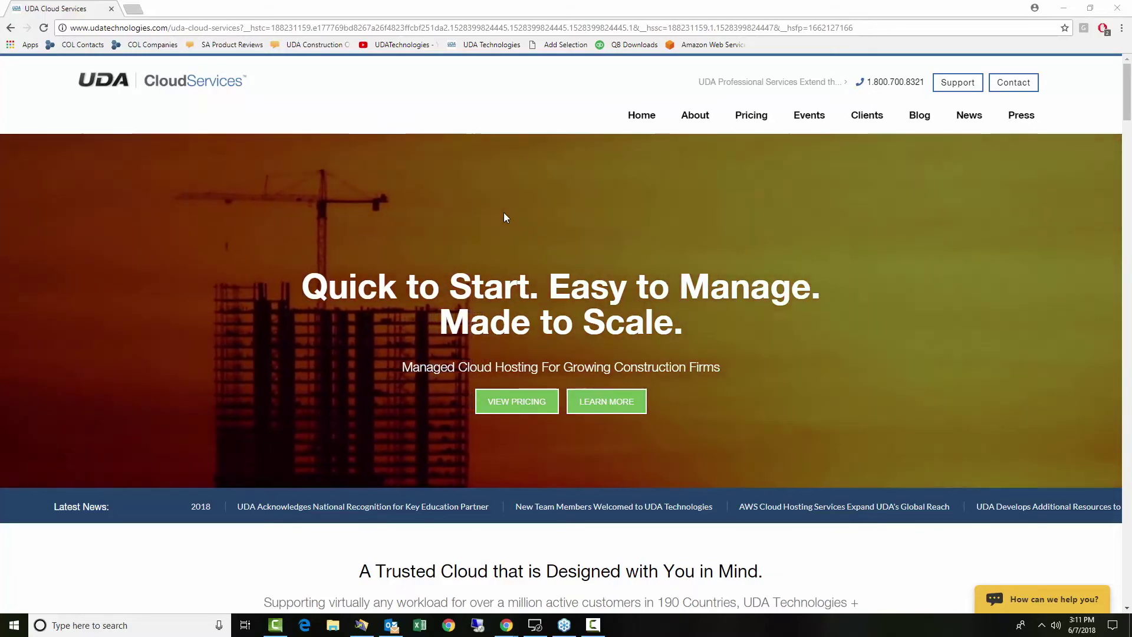
scroll(493, 192, down, 3)
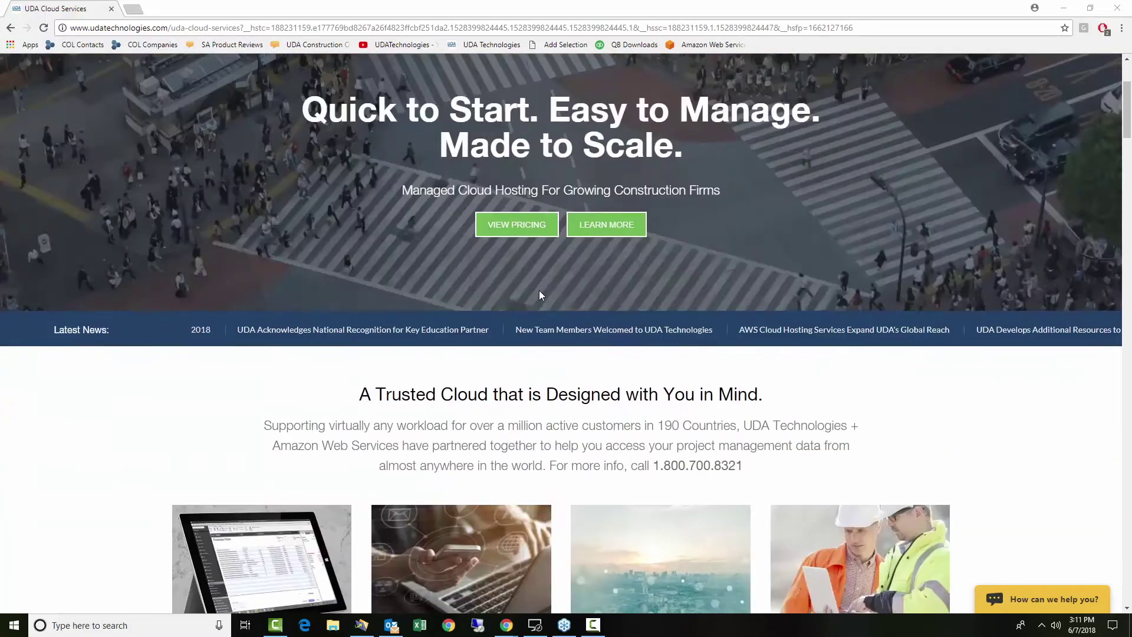
scroll(720, 232, up, 3)
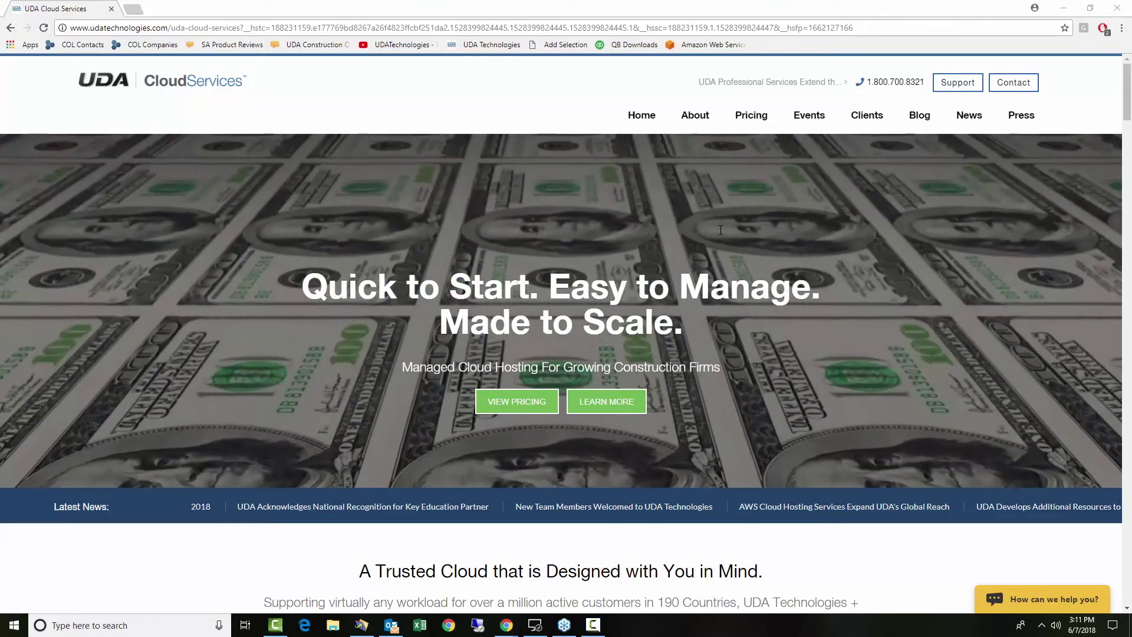
scroll(727, 319, down, 20)
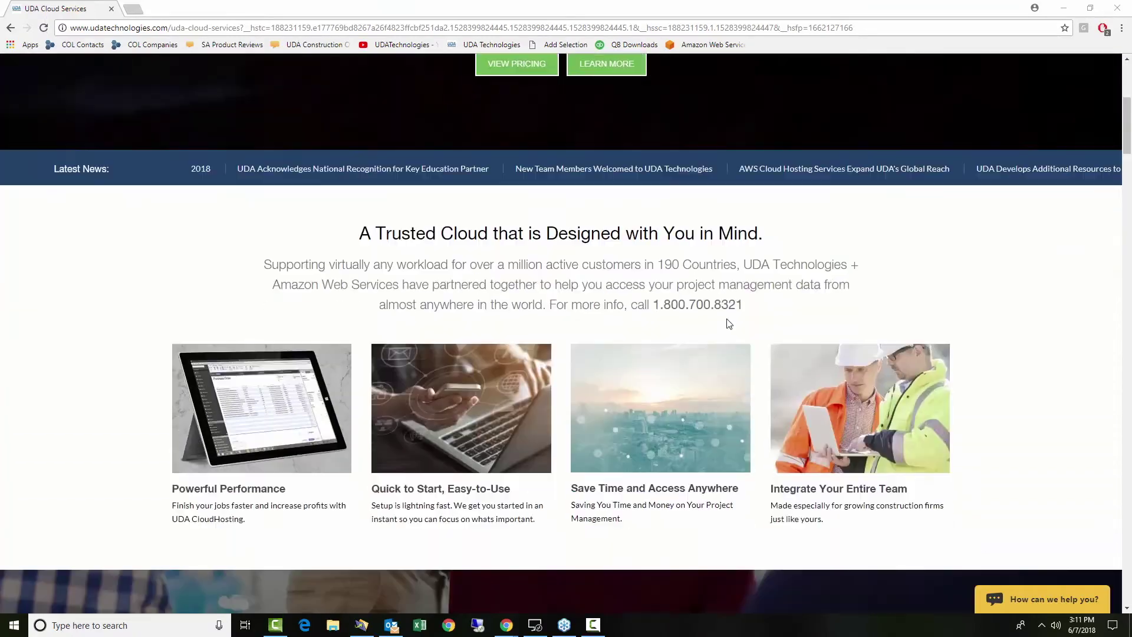
scroll(724, 318, down, 3)
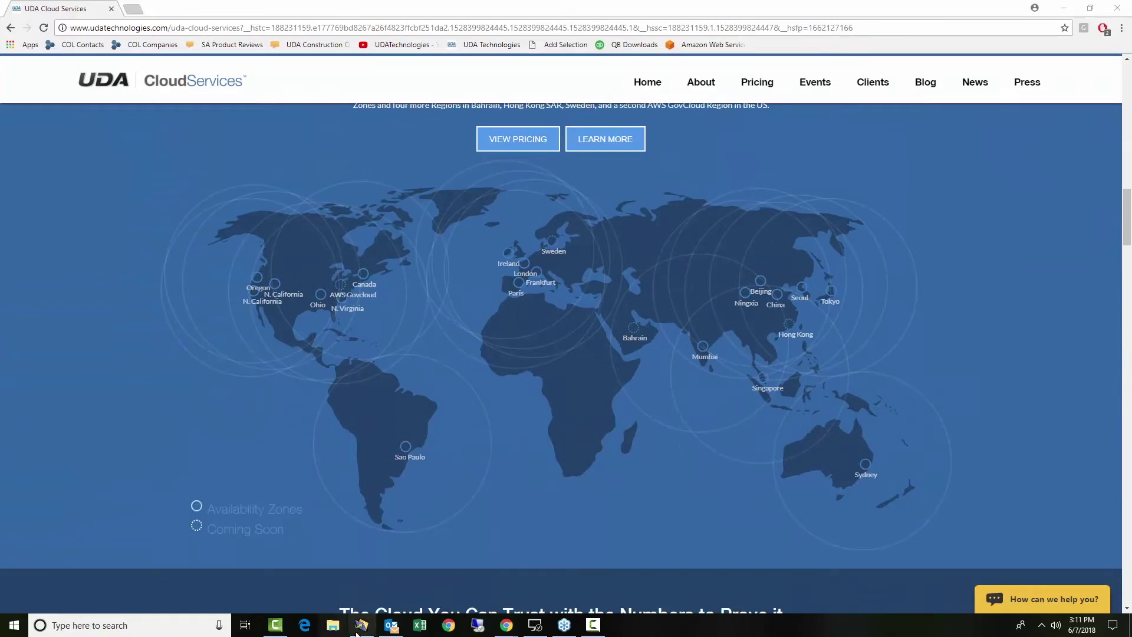
mouse_move(358, 632)
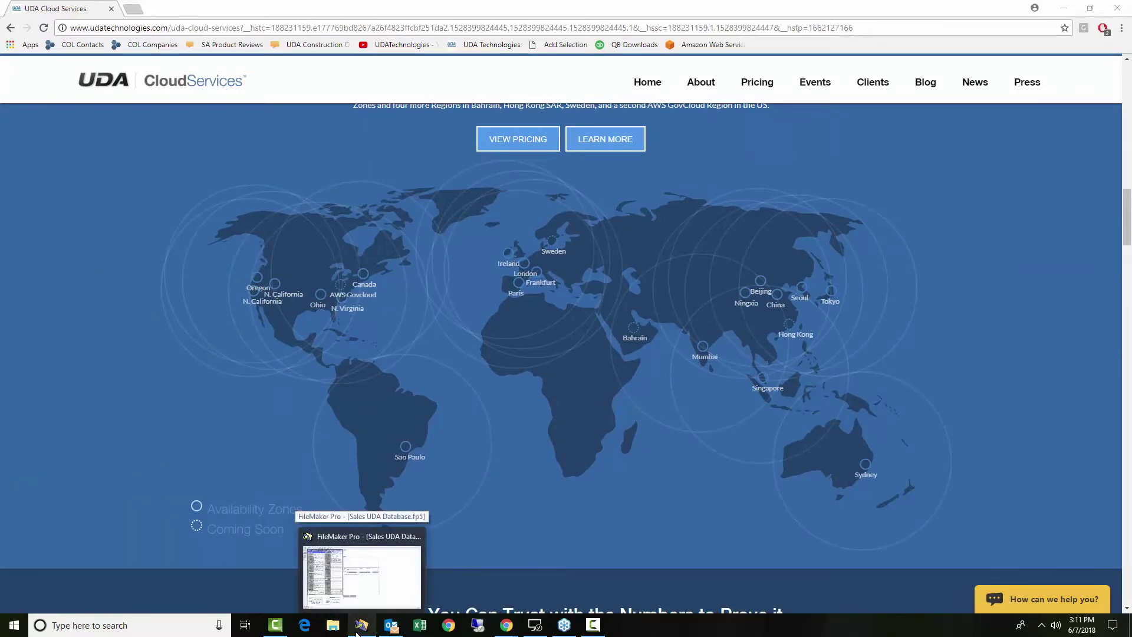
click(1076, 340)
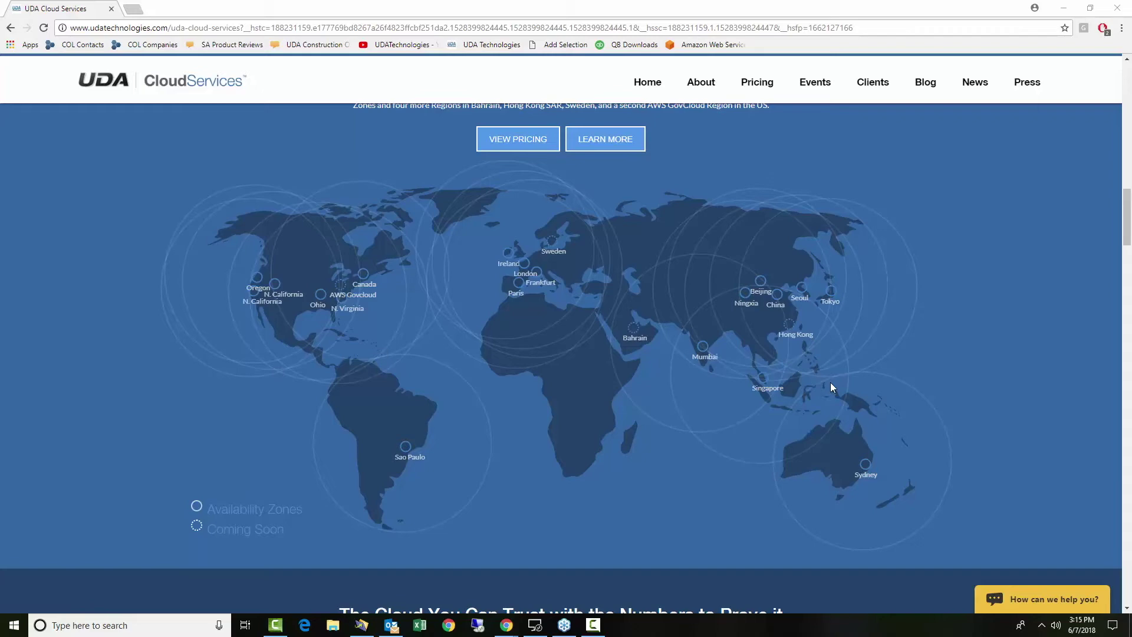
scroll(832, 388, up, 9)
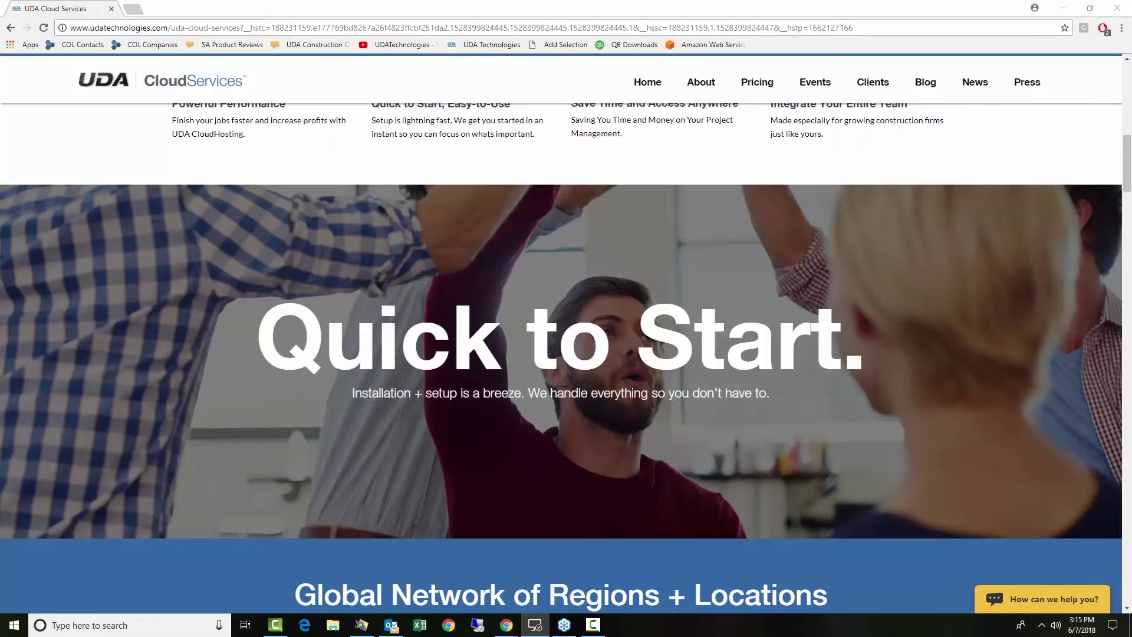
Switch to the Remote Desktop session of the cloud server and maximize its window
click(535, 625)
drag(1114, 49, 470, 72)
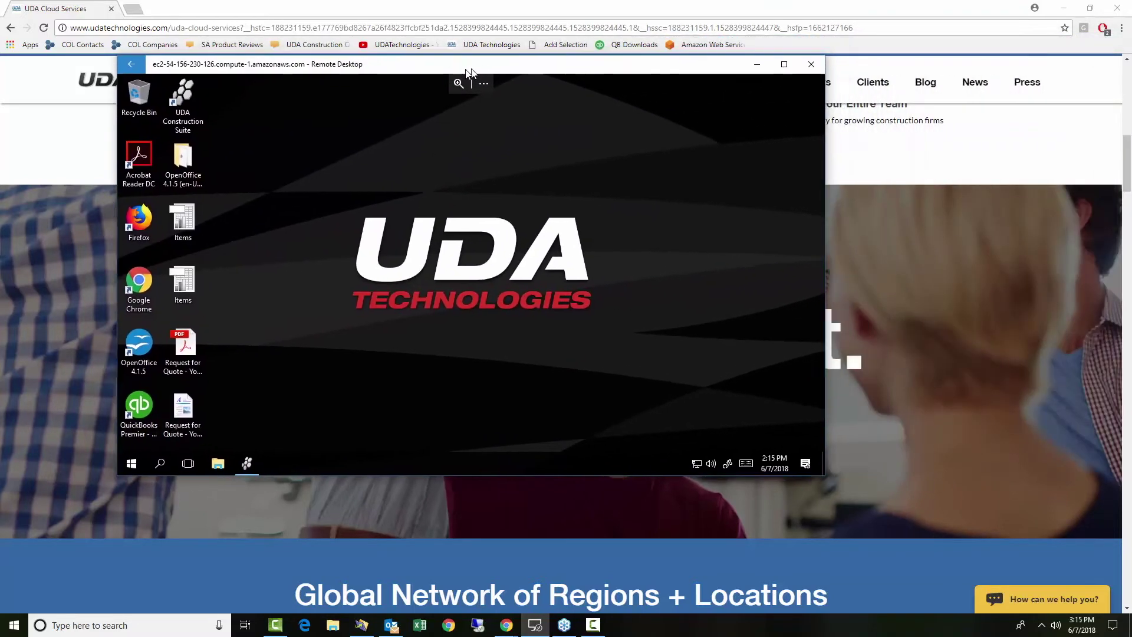
double_click(470, 71)
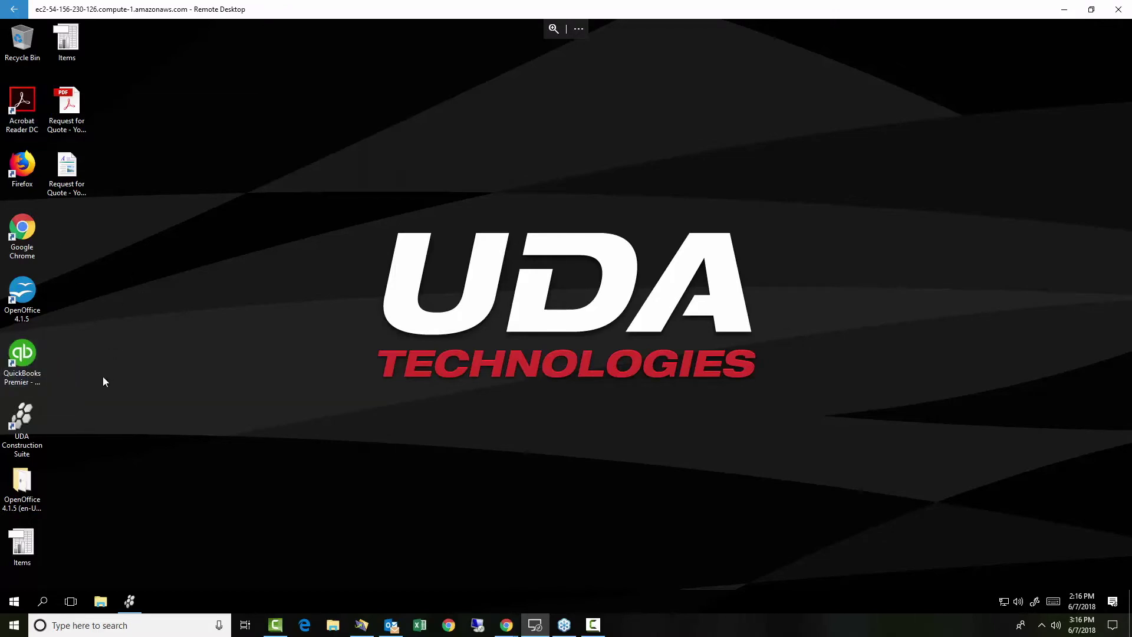
Launch UDA Construction Suite on the remote desktop and open the estimate of the Lot 185 - Baldwin Park project
double_click(23, 417)
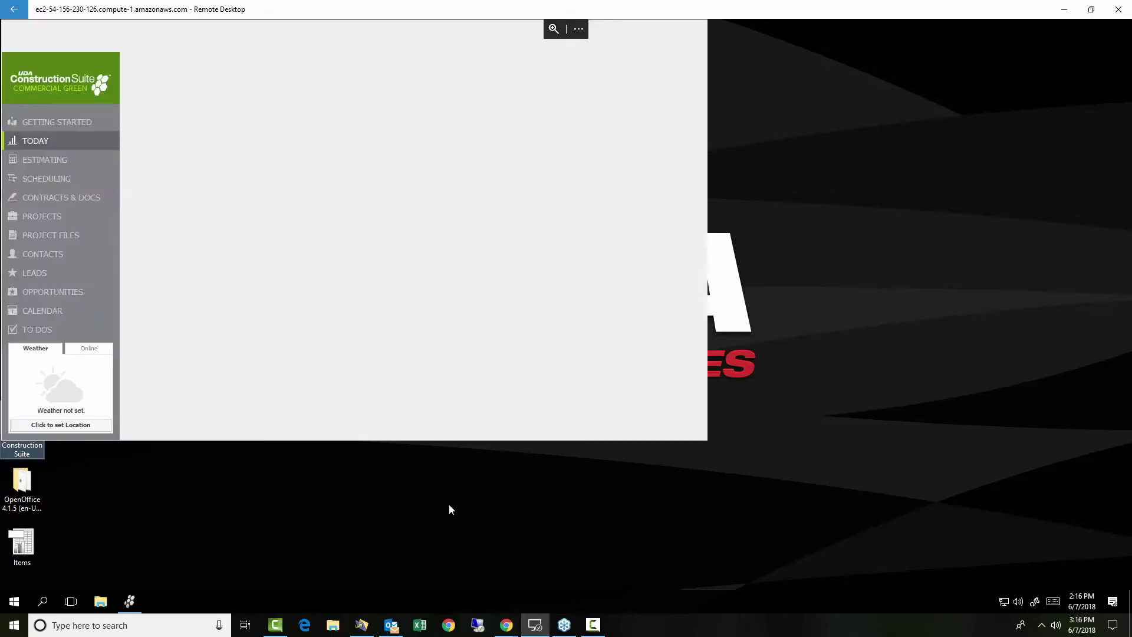
drag(362, 30, 538, 89)
click(354, 255)
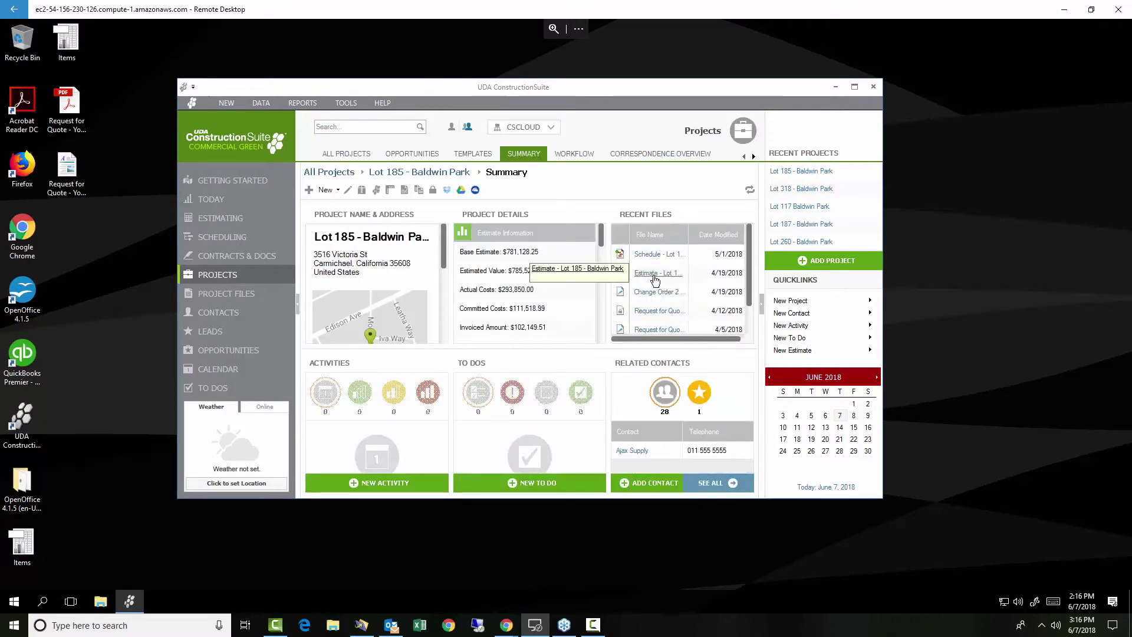
double_click(654, 273)
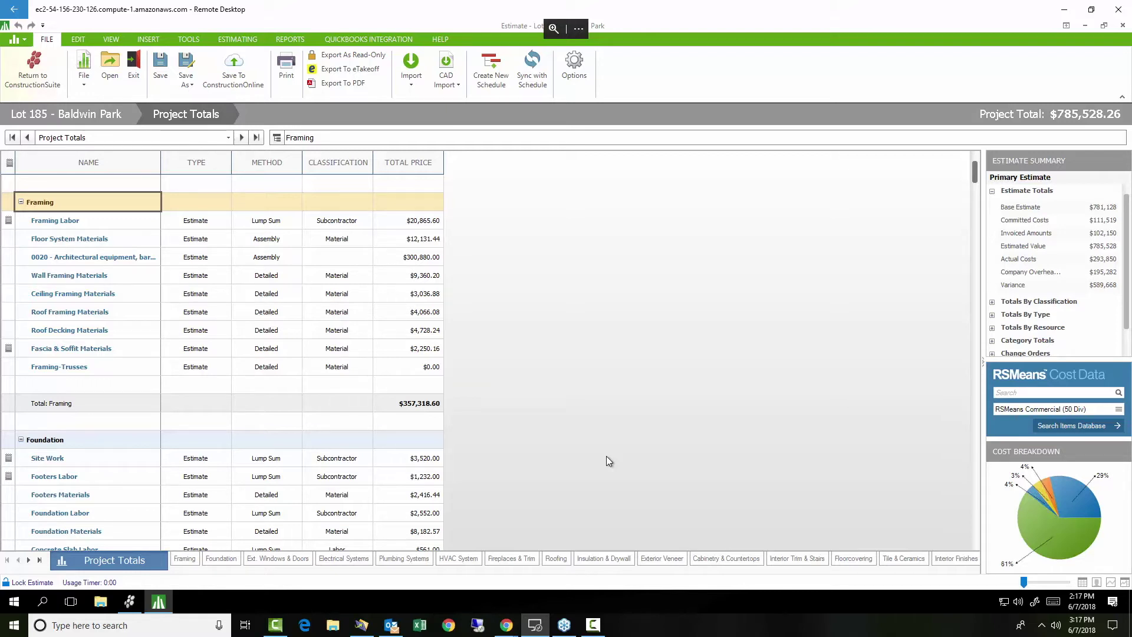
Return to the ConstructionSuite main window, maximize it on the Today area and view the Work In Progress overview
click(136, 608)
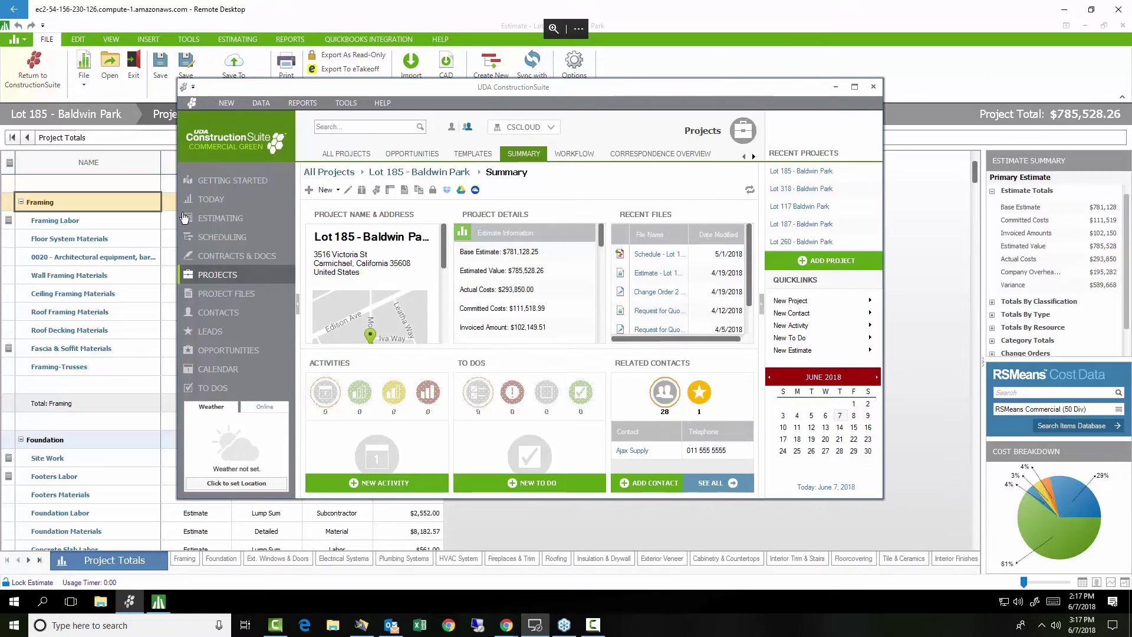
click(203, 204)
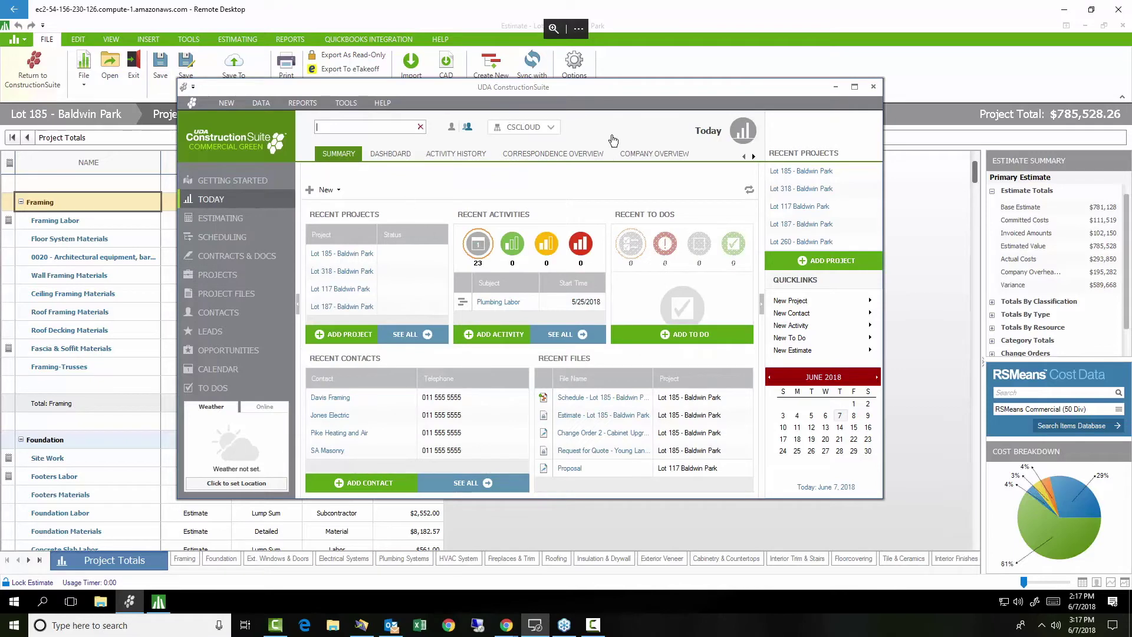
double_click(602, 88)
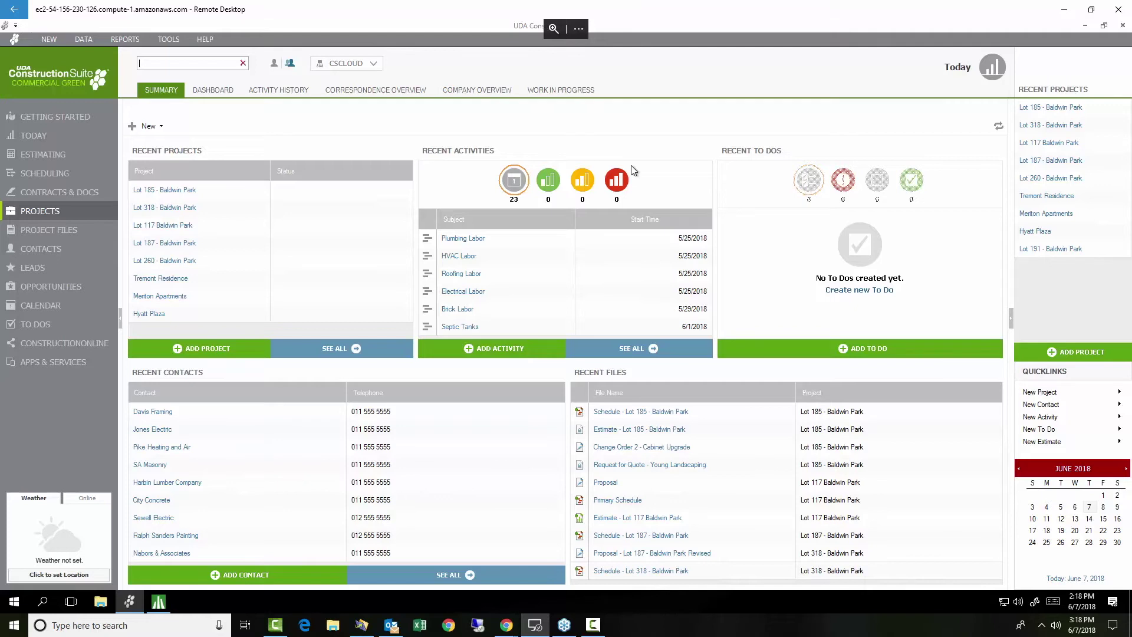
click(555, 94)
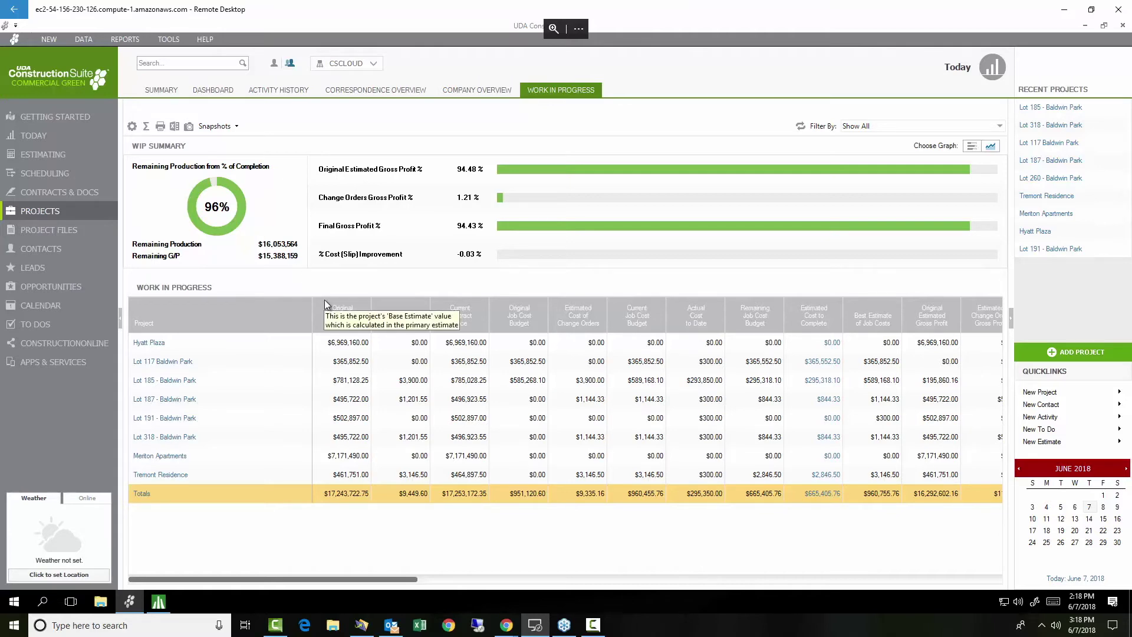
From the Today summary, add a to-do whose subject is the staff member's first name followed by "- update financials"
click(175, 92)
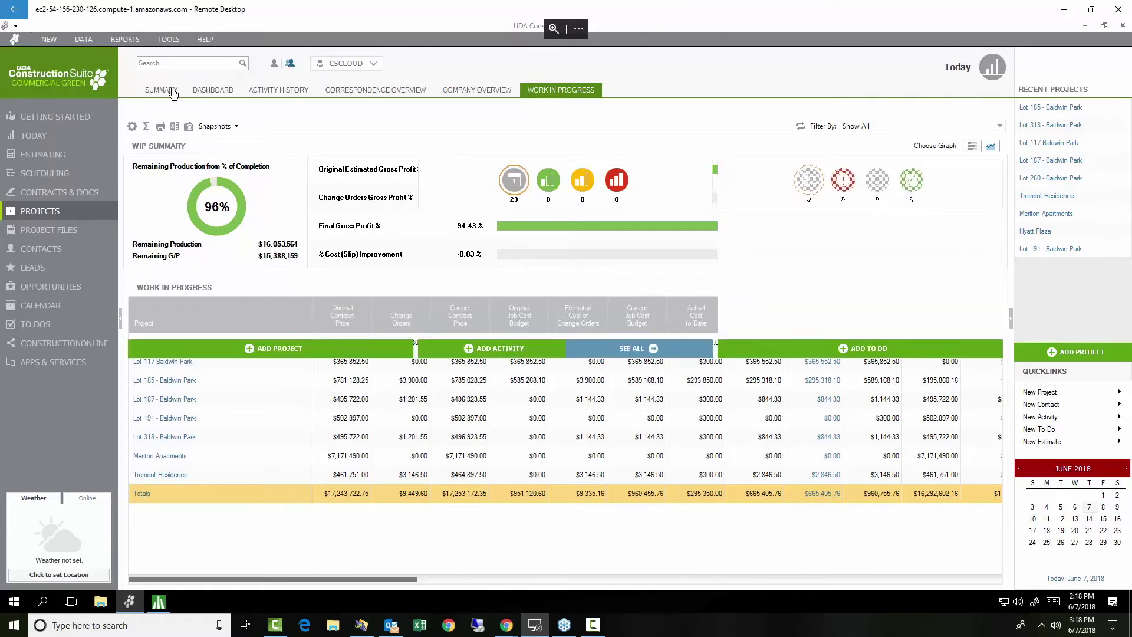
click(862, 349)
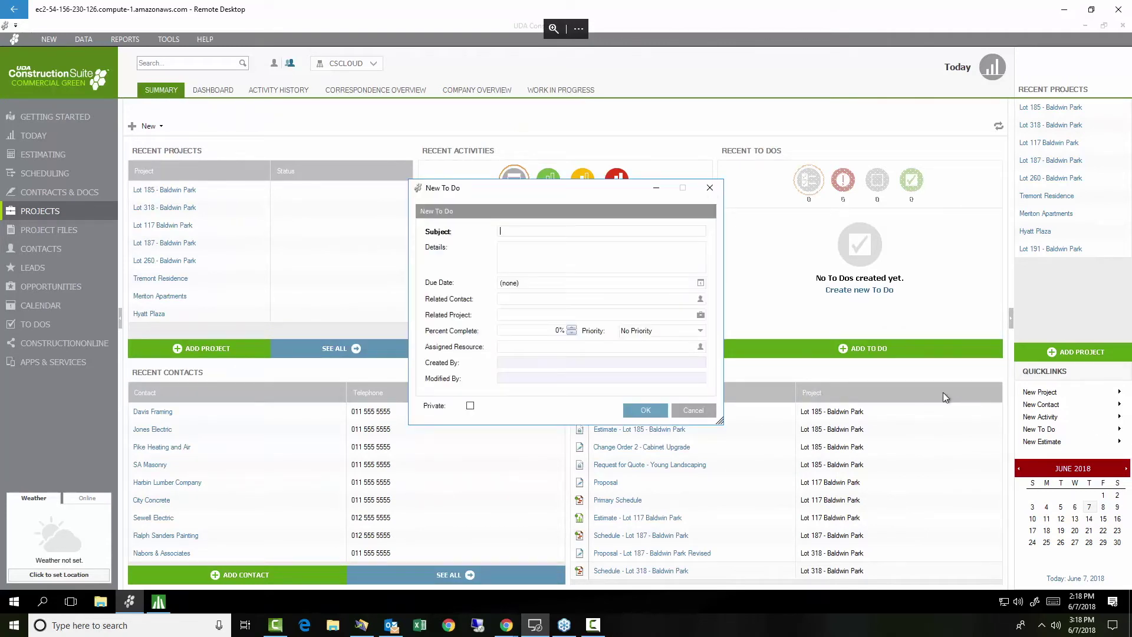
text(Ian - update financials)
click(639, 413)
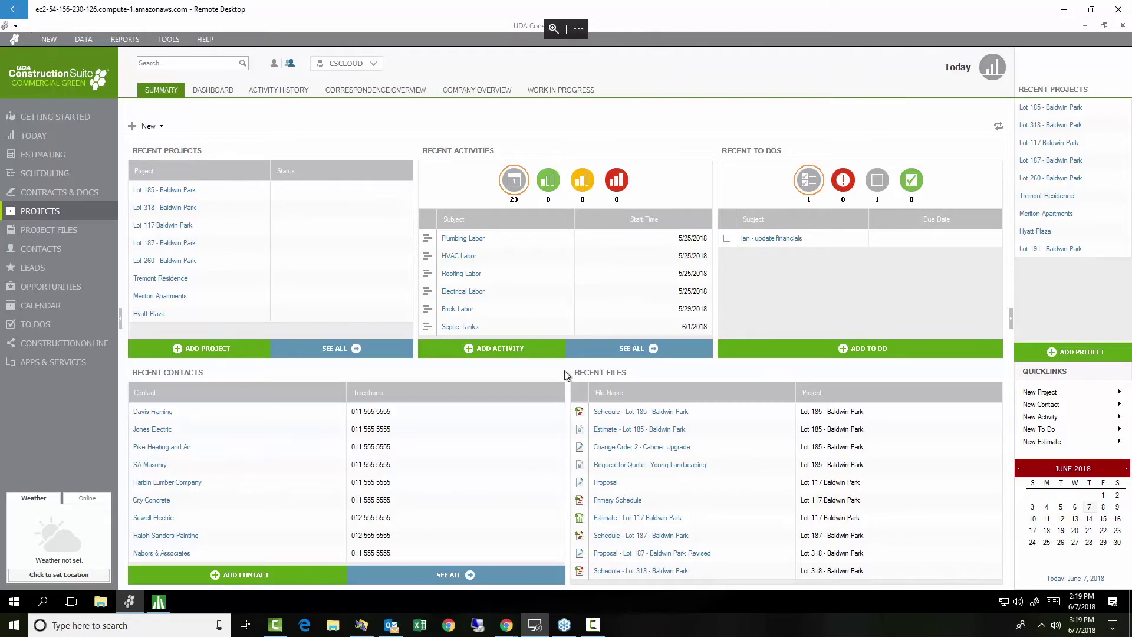
Return to the Lot 185 - Baldwin Park estimate and review the cost categories and items in Project Totals
click(158, 601)
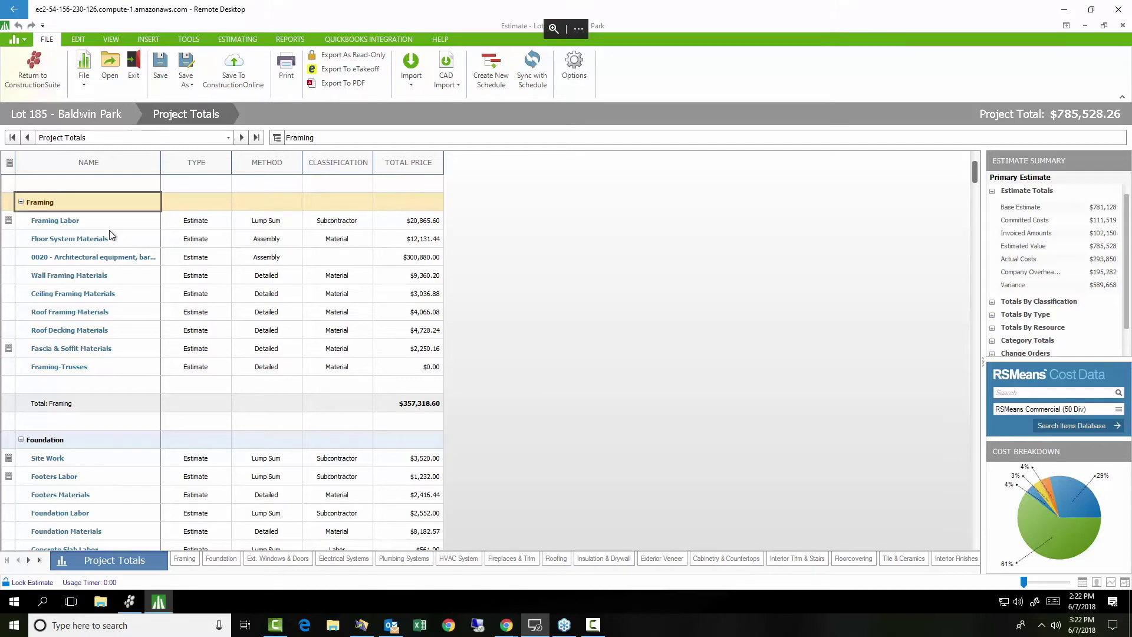
scroll(108, 233, down, 6)
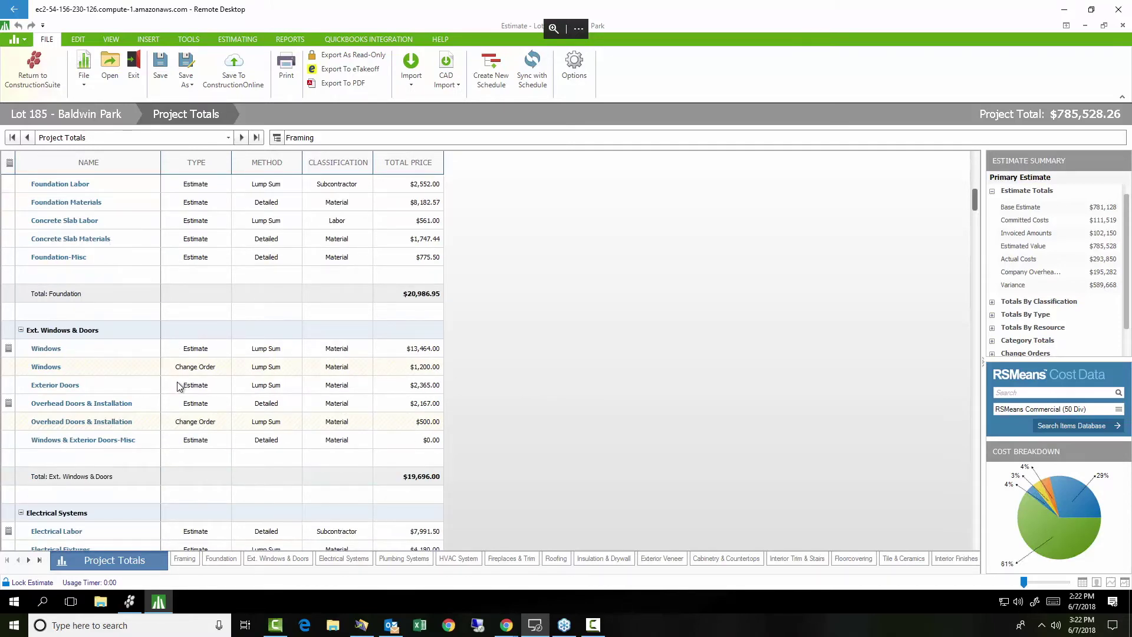
scroll(213, 345, down, 6)
scroll(222, 348, down, 2)
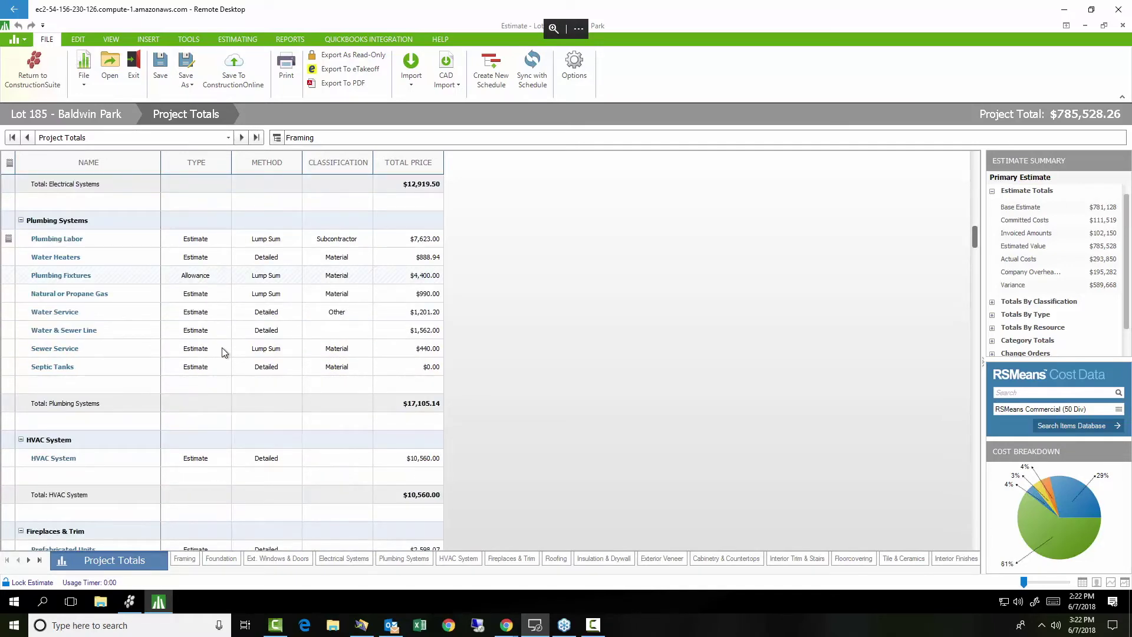
scroll(210, 345, down, 11)
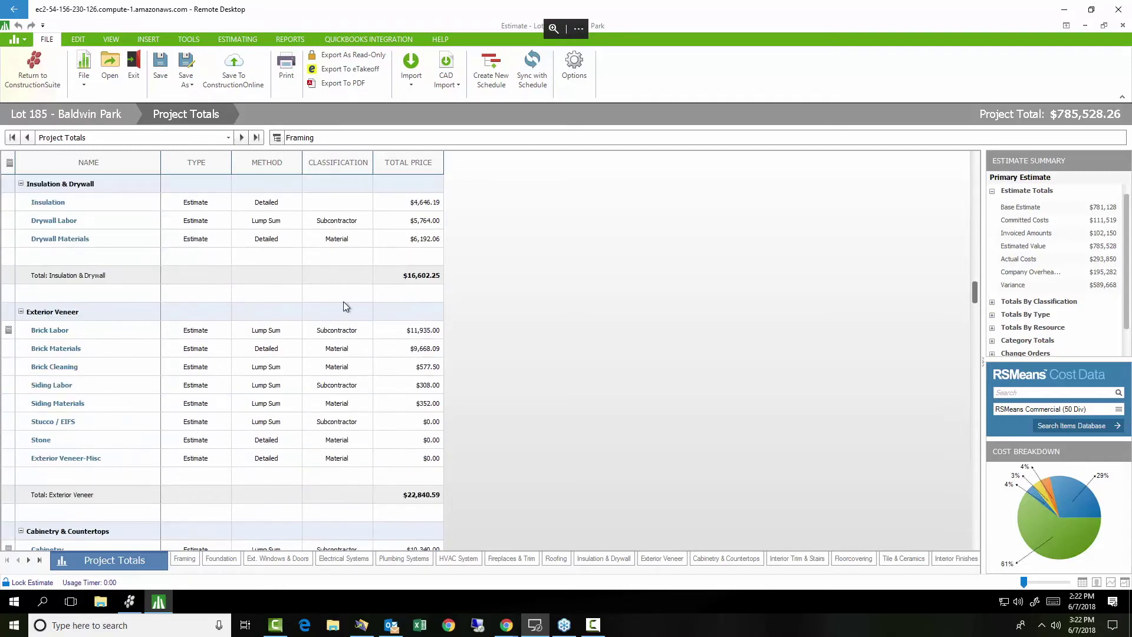
scroll(344, 303, down, 13)
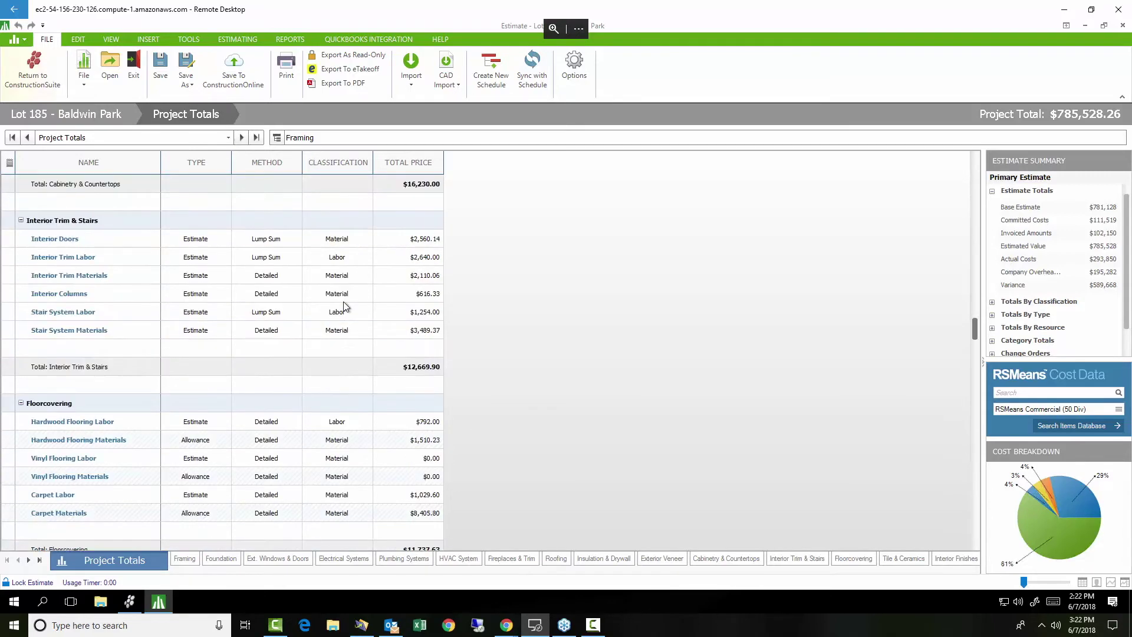
scroll(344, 305, up, 12)
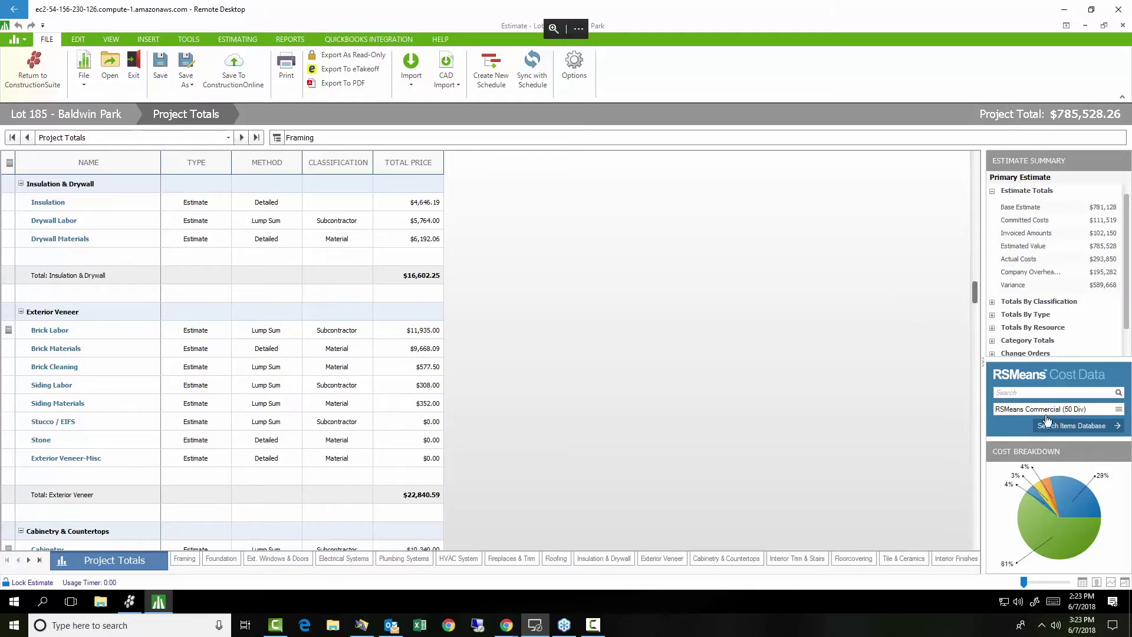
scroll(697, 377, up, 15)
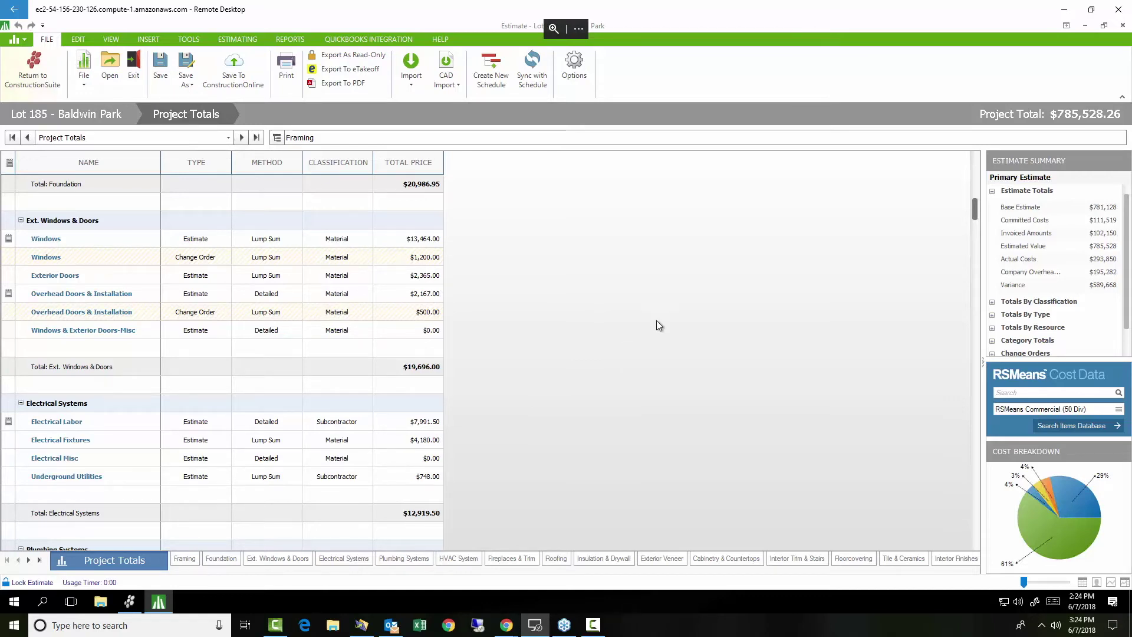
scroll(676, 318, down, 4)
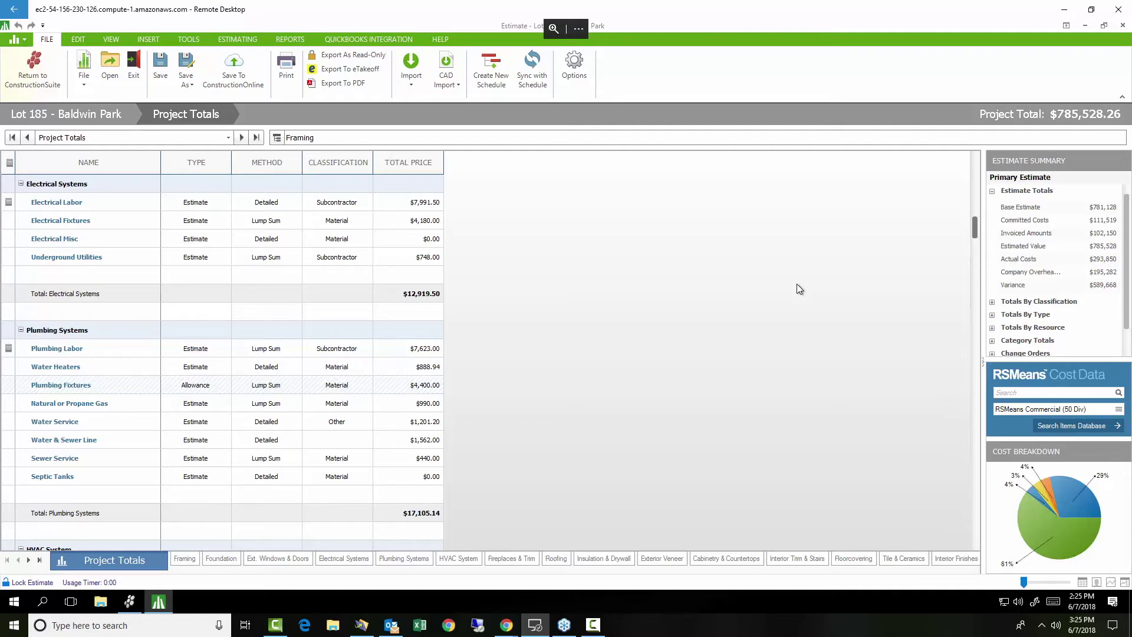
scroll(797, 284, down, 4)
scroll(704, 310, up, 8)
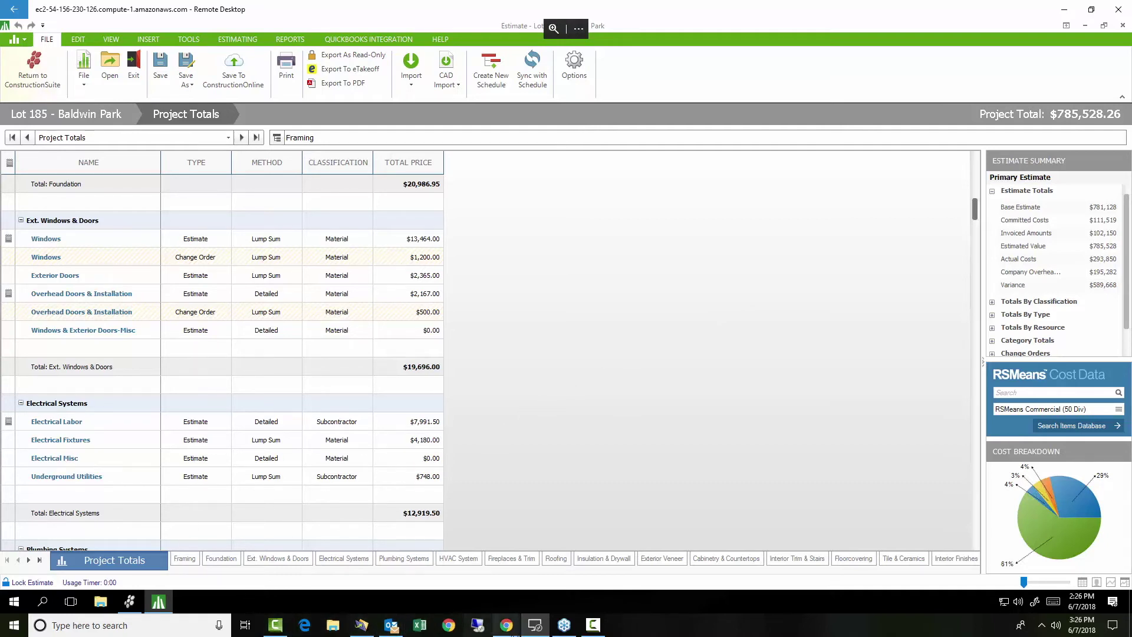
Switch to the UDA Cloud Services website in Chrome and examine the NT5, NT10, NT25 and NT+ plans on its pricing page
mouse_move(508, 630)
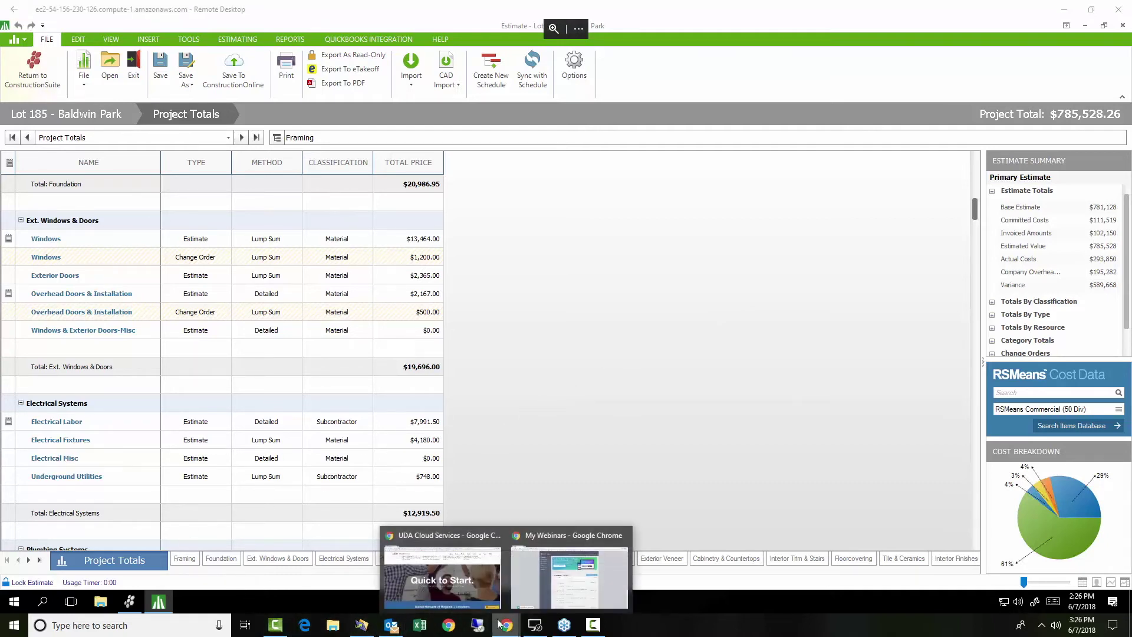
click(451, 600)
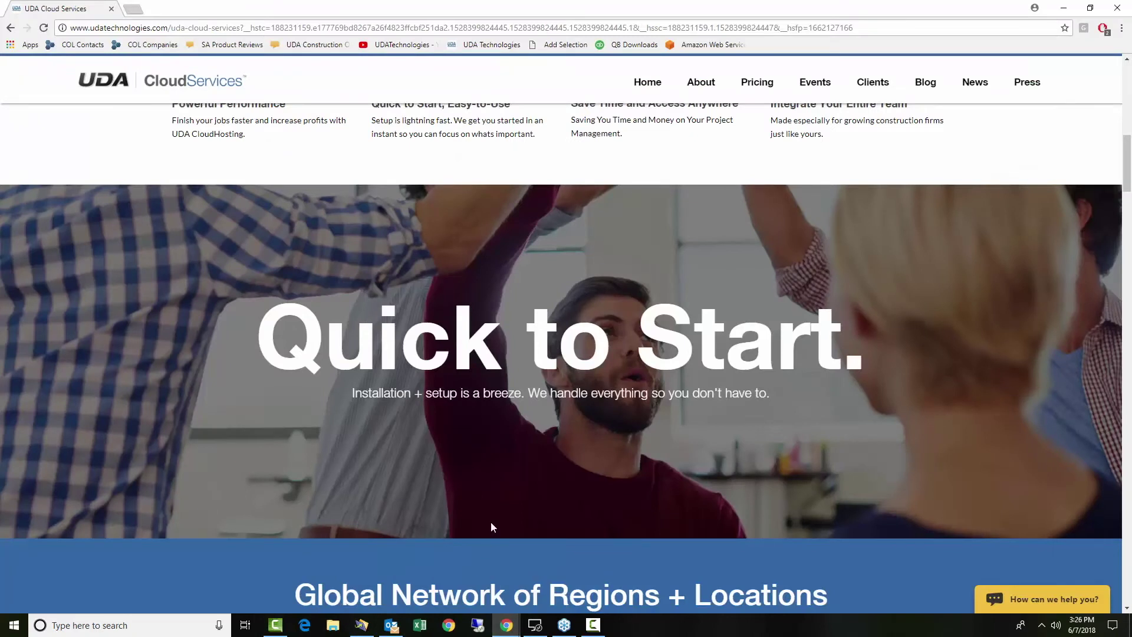
click(758, 88)
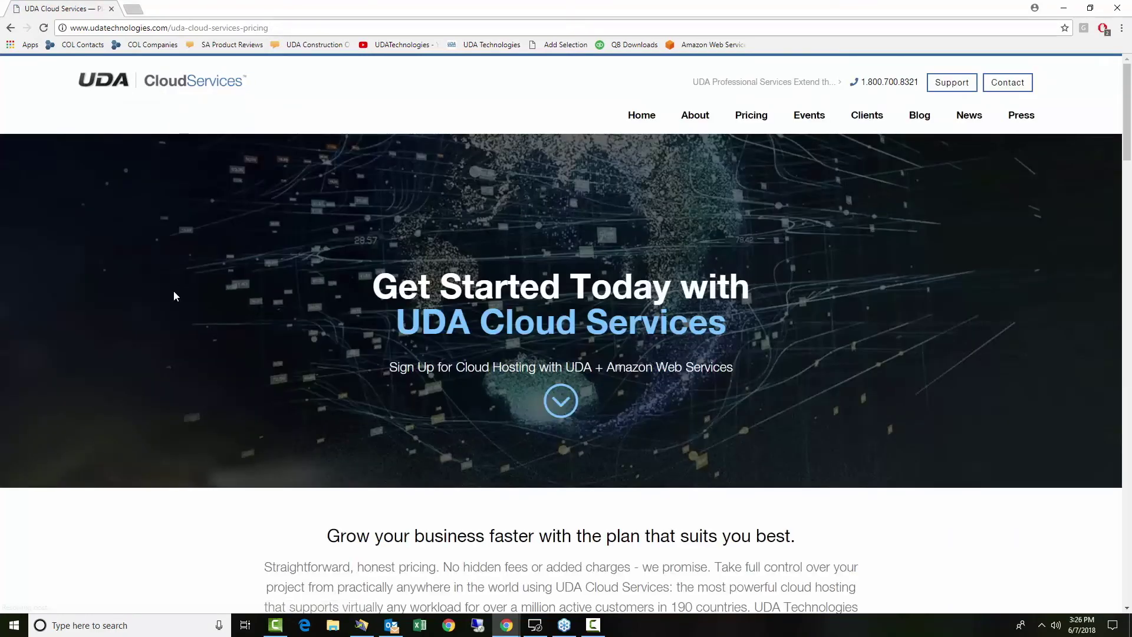
scroll(186, 291, down, 8)
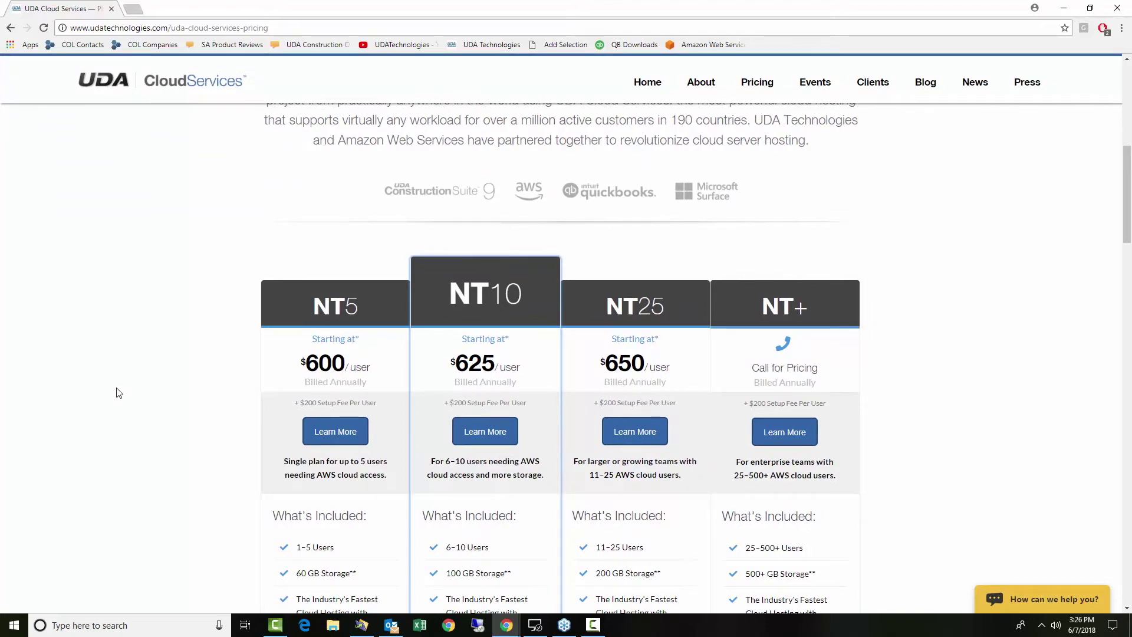
Examine the What's Included lists of the NT5, NT10, NT25 and NT+ plans on the pricing page
scroll(119, 393, down, 2)
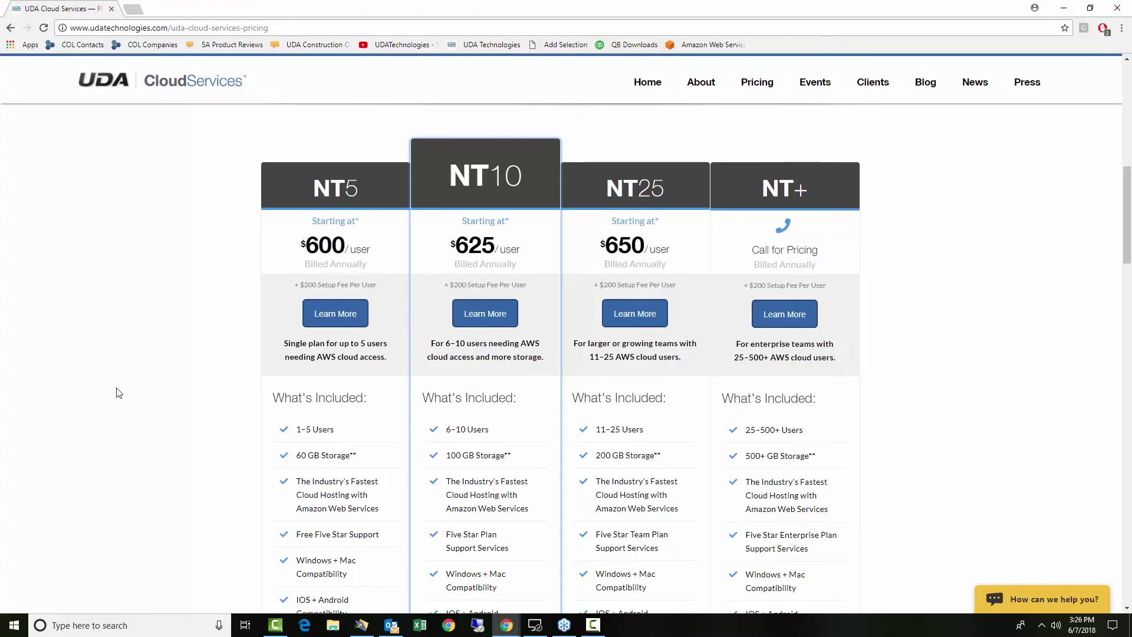
scroll(118, 392, down, 2)
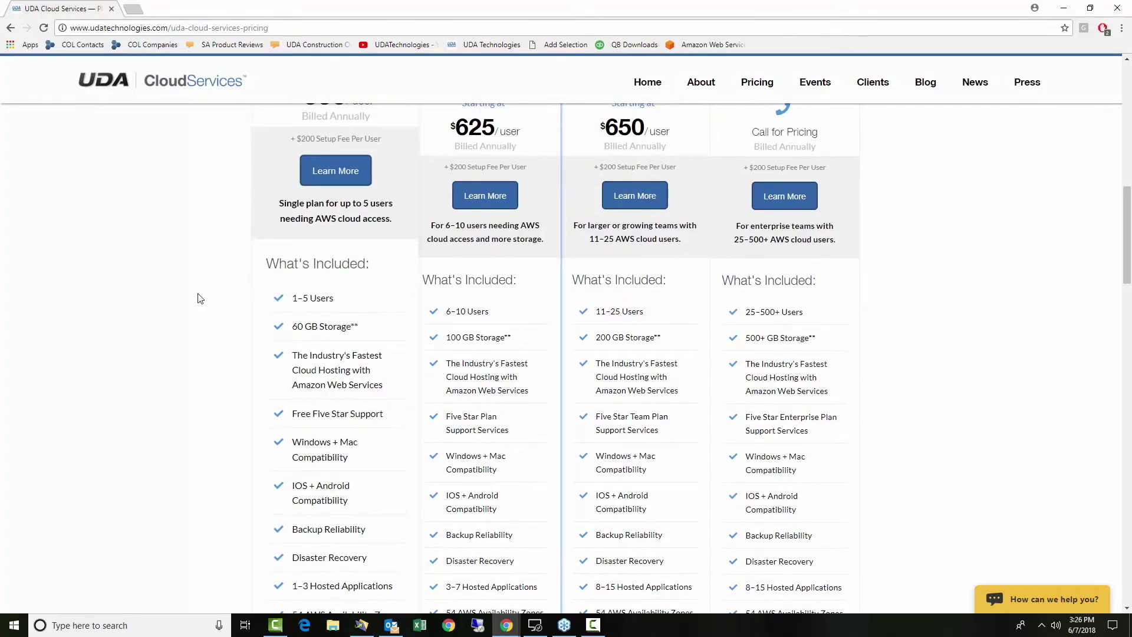
scroll(158, 296, down, 1)
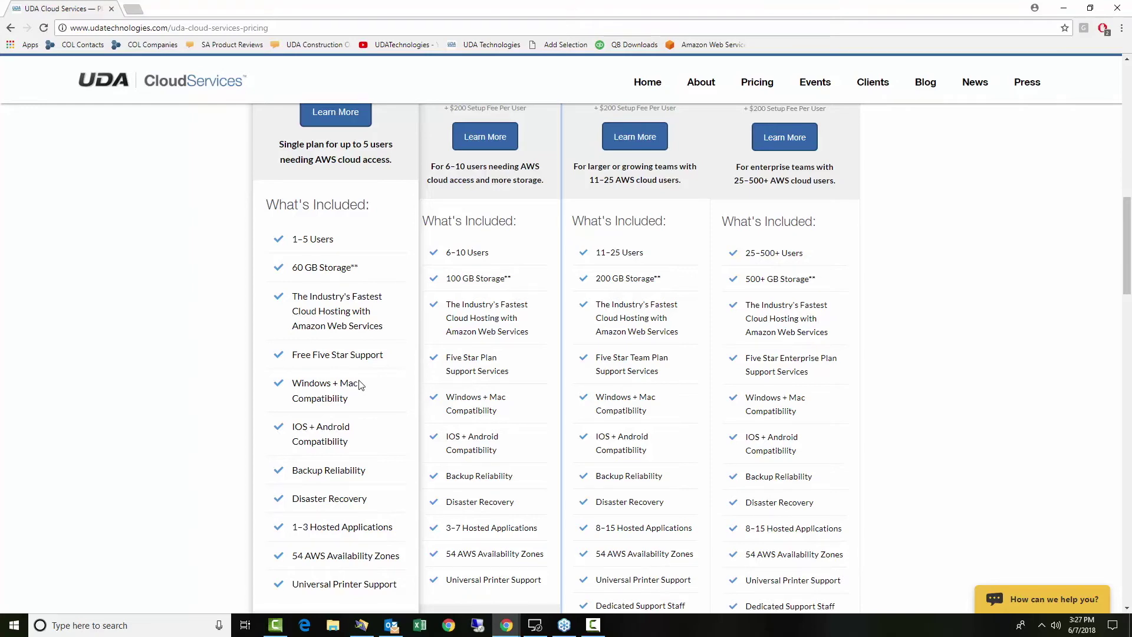
Bring up the Lot 185 - Baldwin Park estimate on the remote desktop and return to the introduction of the UDA Cloud Services pricing page in Chrome
click(532, 626)
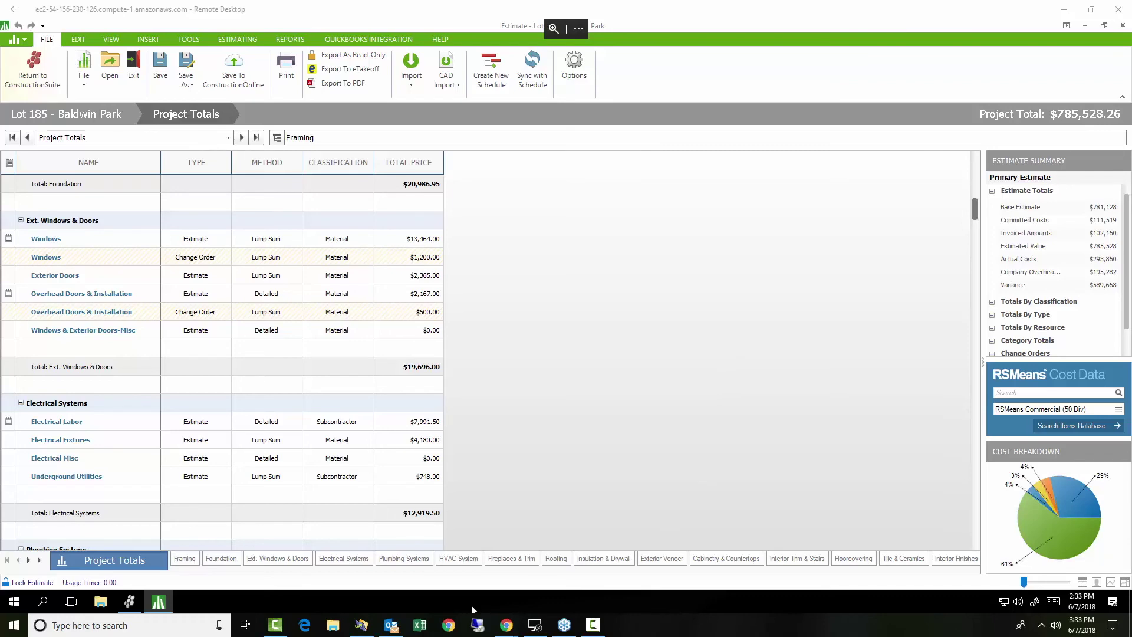
mouse_move(507, 625)
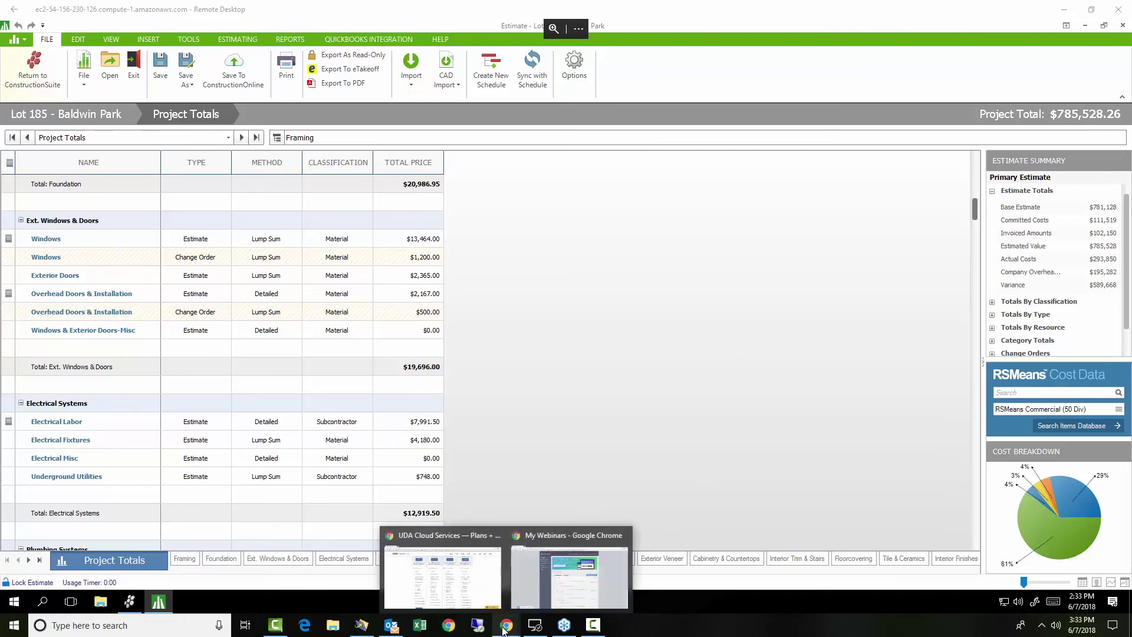
click(470, 571)
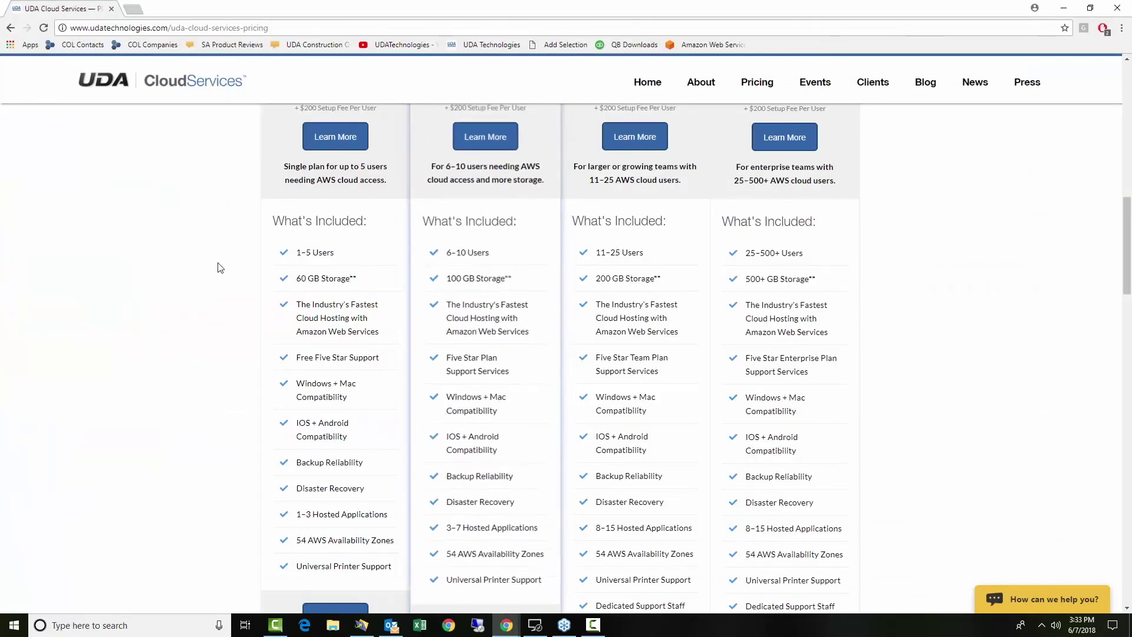
scroll(218, 315, up, 6)
scroll(213, 311, up, 7)
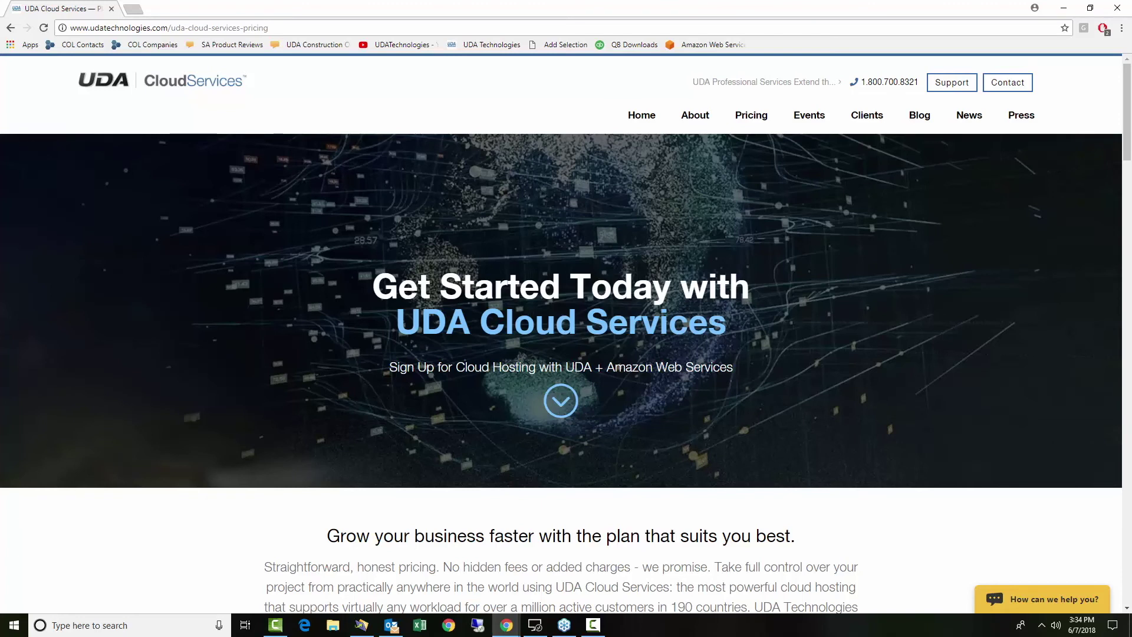
Show the local Windows desktop and launch the AWSConnect shortcut
click(1130, 626)
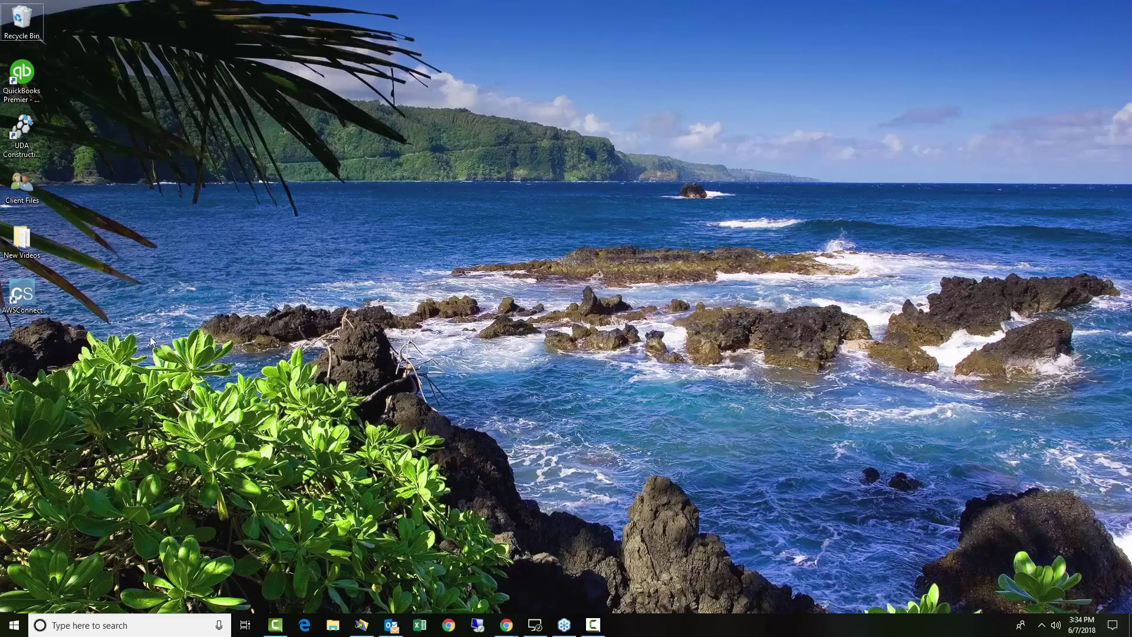
double_click(40, 291)
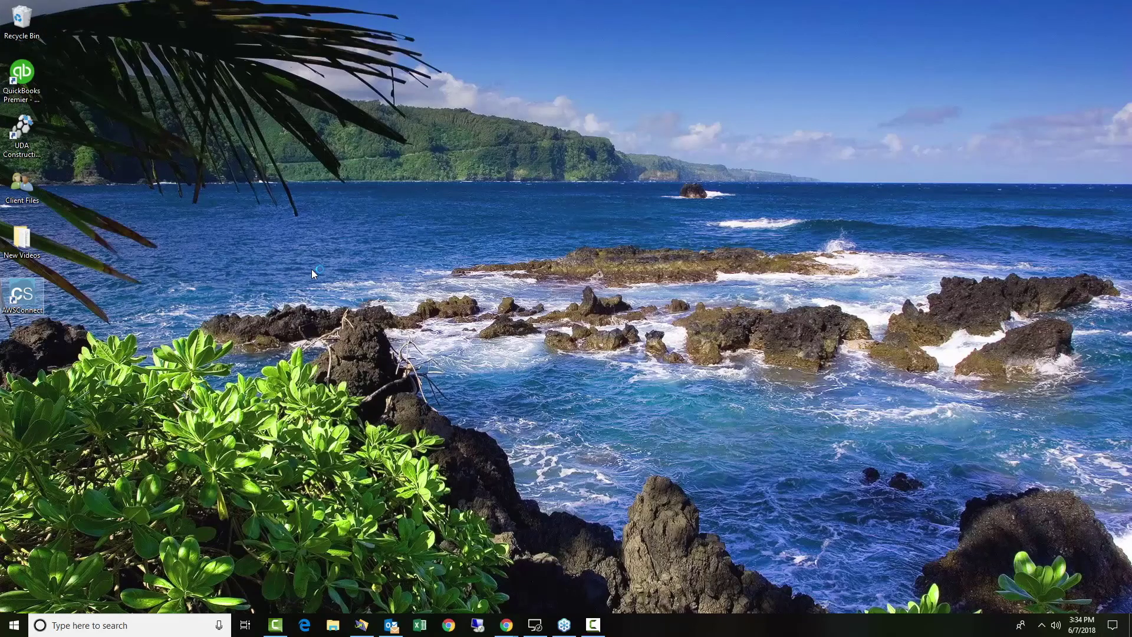